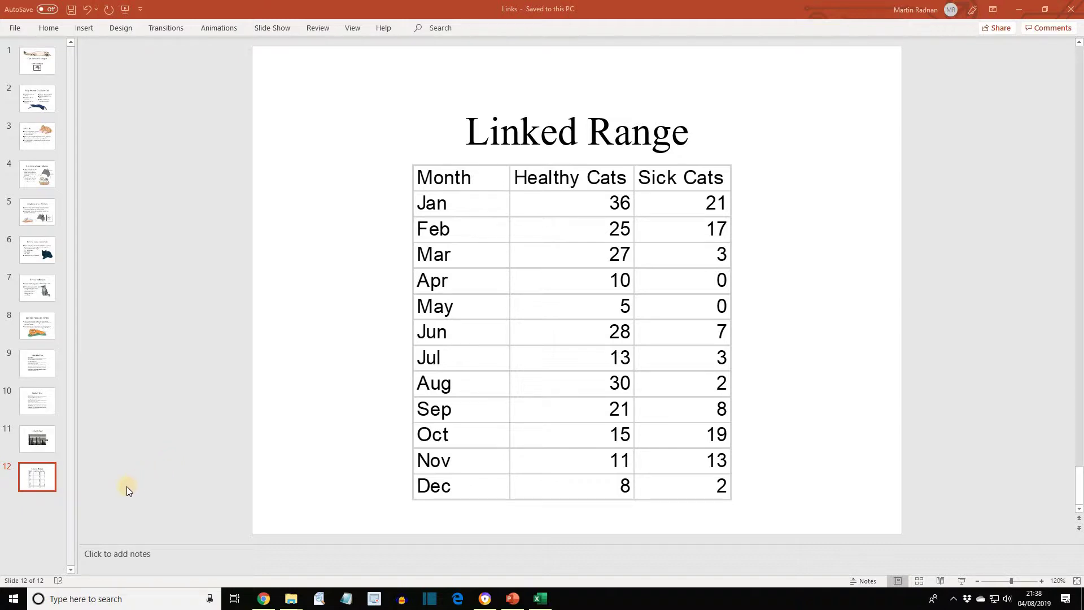
Add a new slide 13 after slide 12 and give it the Title Only layout.
left_click(33, 512)
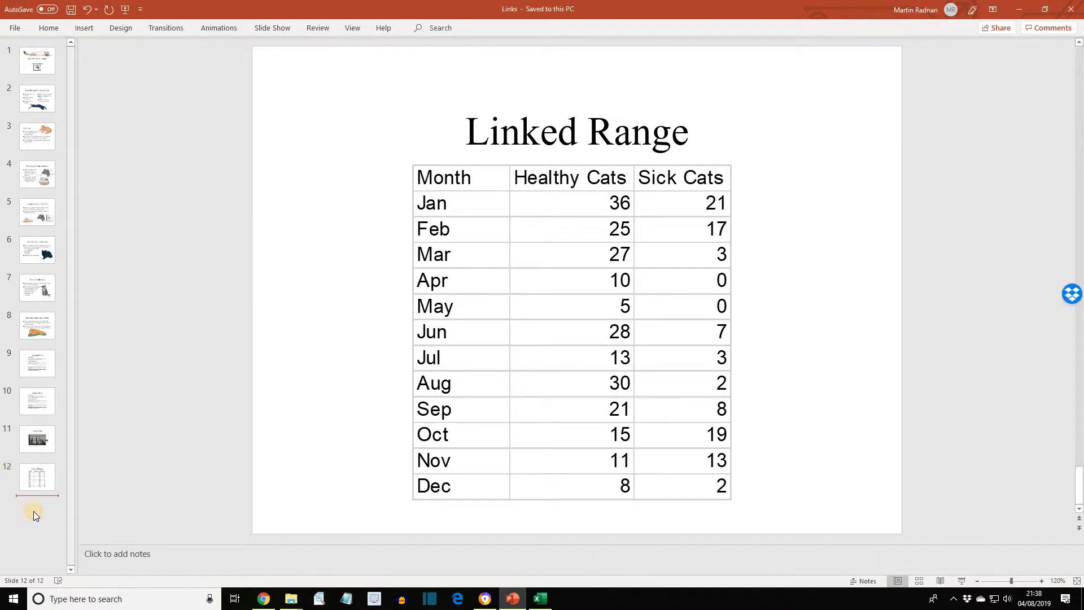
right_click(33, 511)
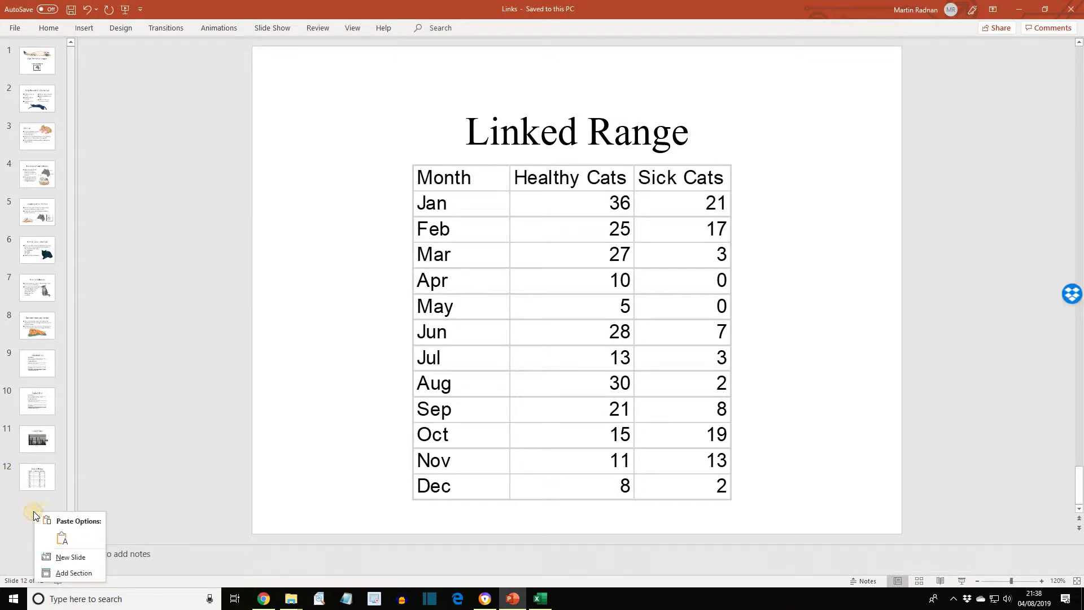
left_click(78, 558)
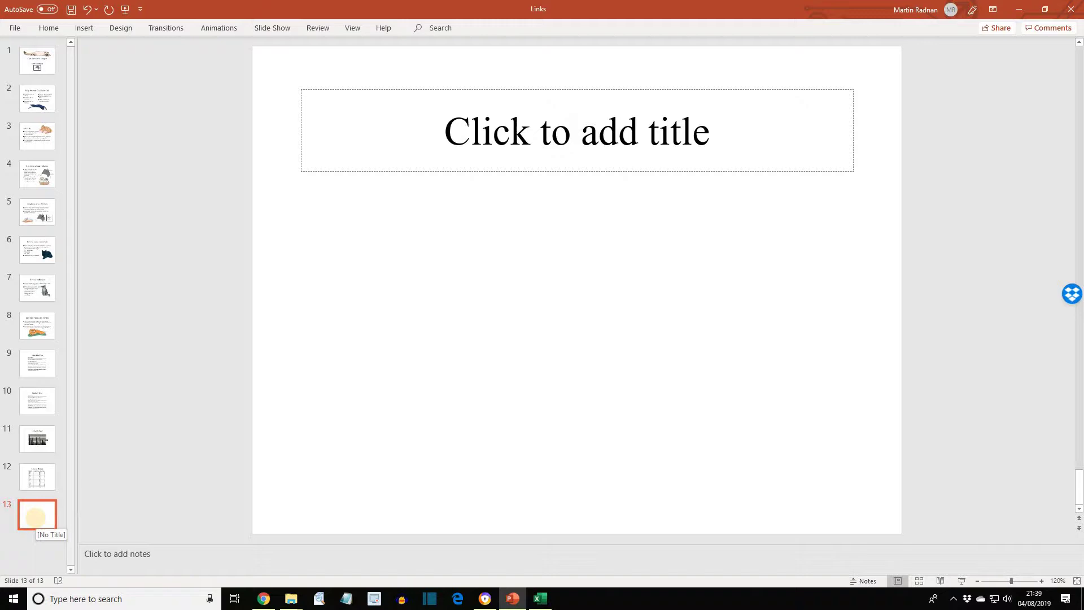
right_click(35, 517)
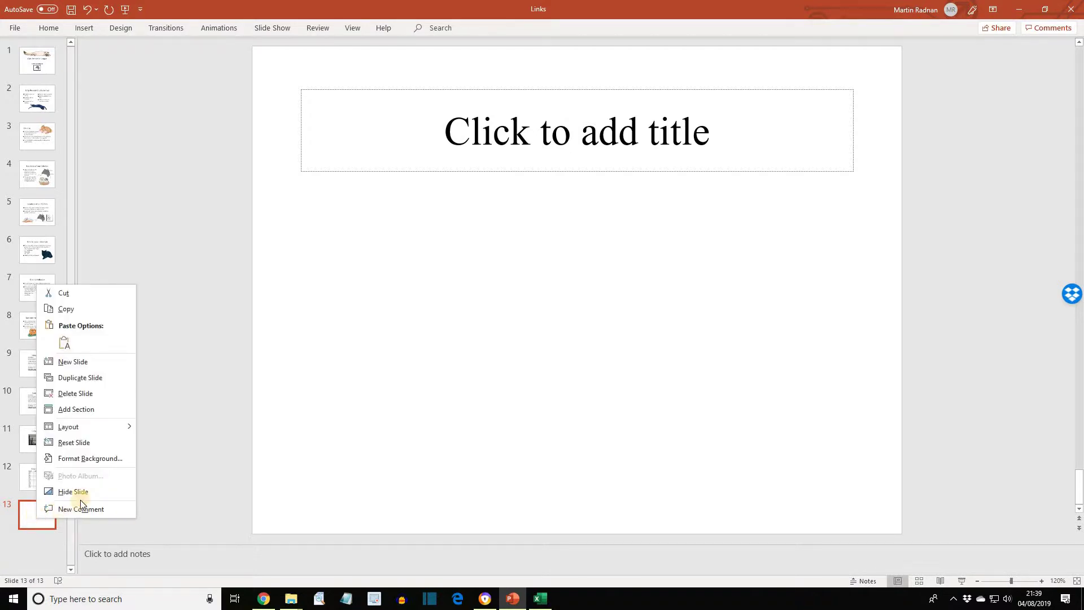
mouse_move(68, 425)
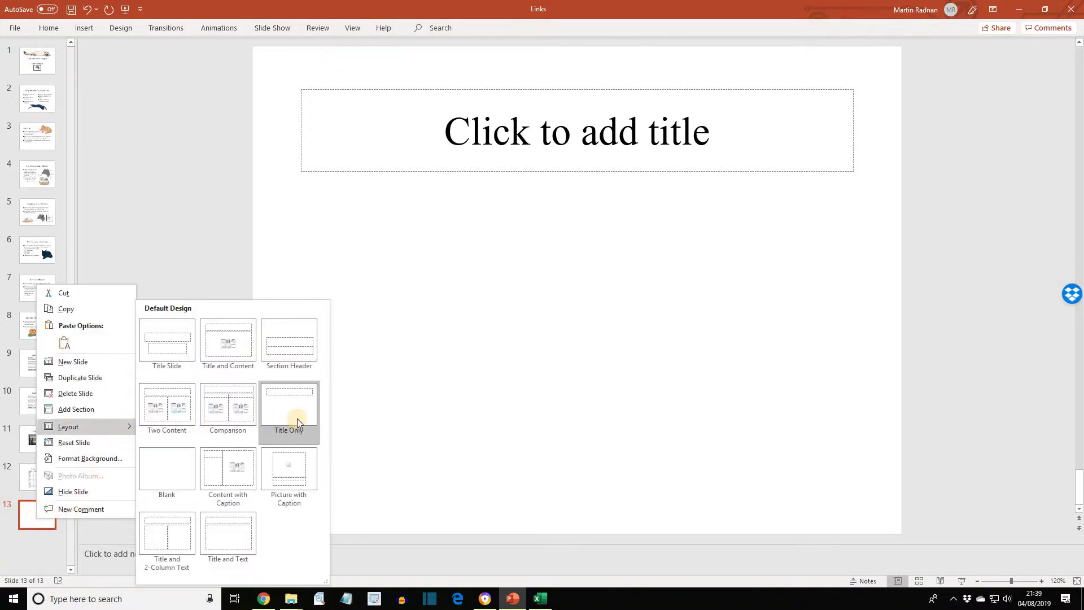
left_click(299, 420)
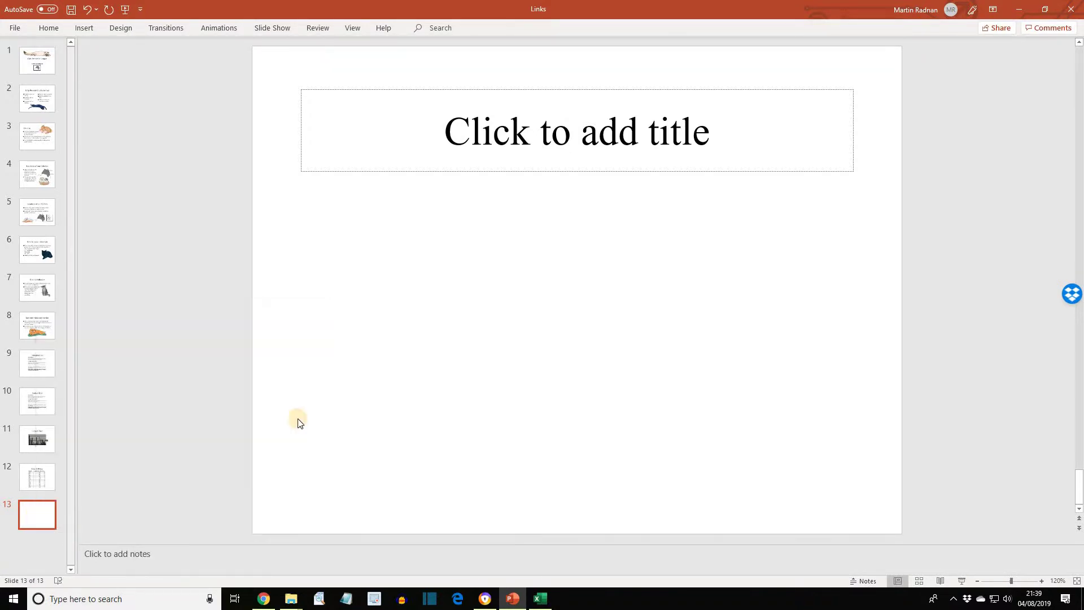
Title slide 13 'Linked Image'.
left_click(553, 135)
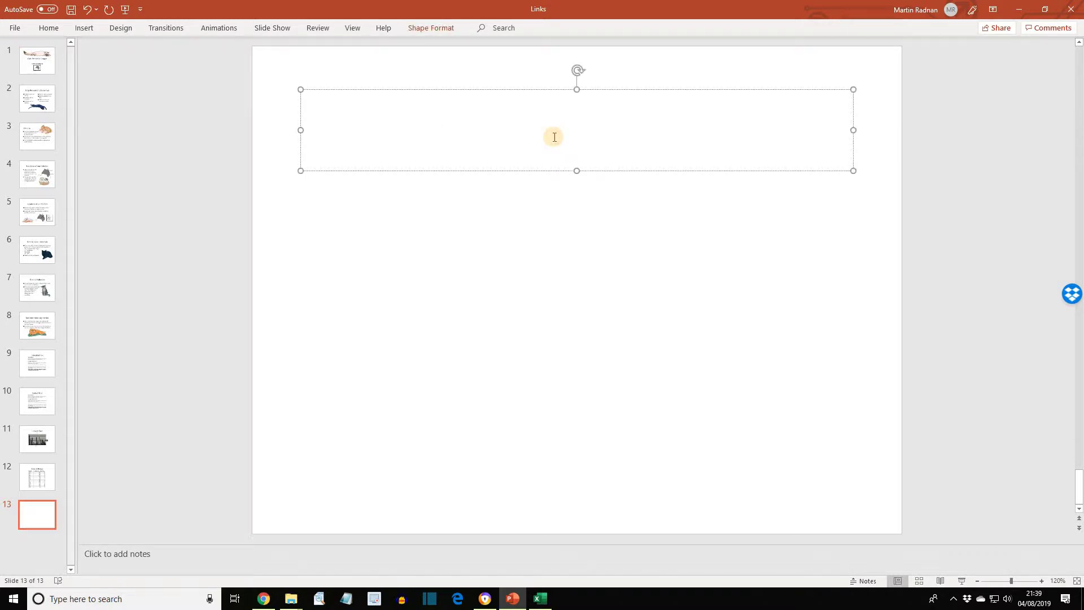
type("L")
type("inked ")
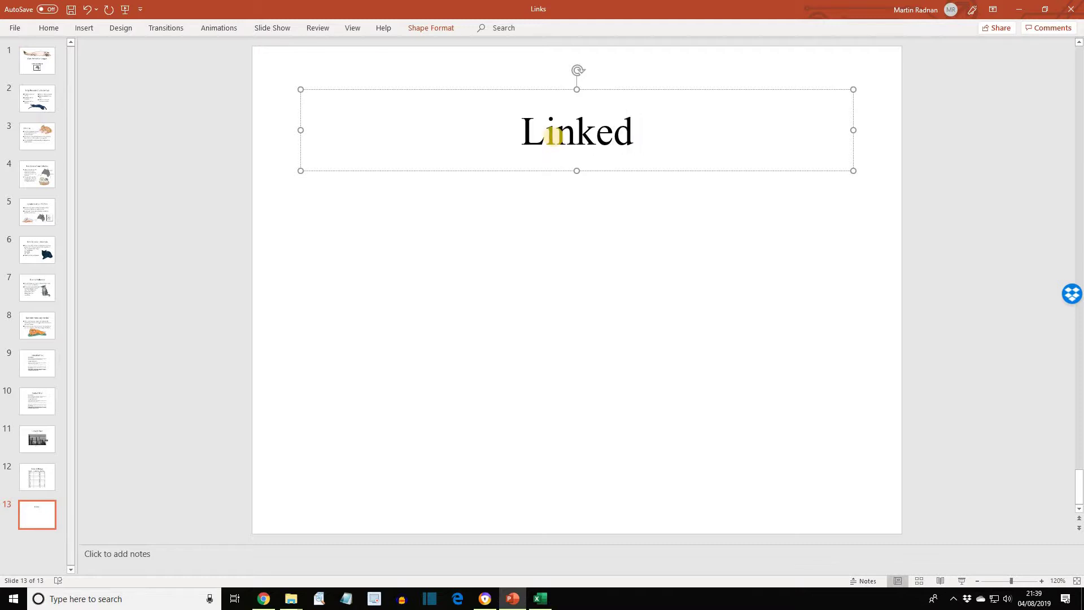
type("Image")
left_click(406, 205)
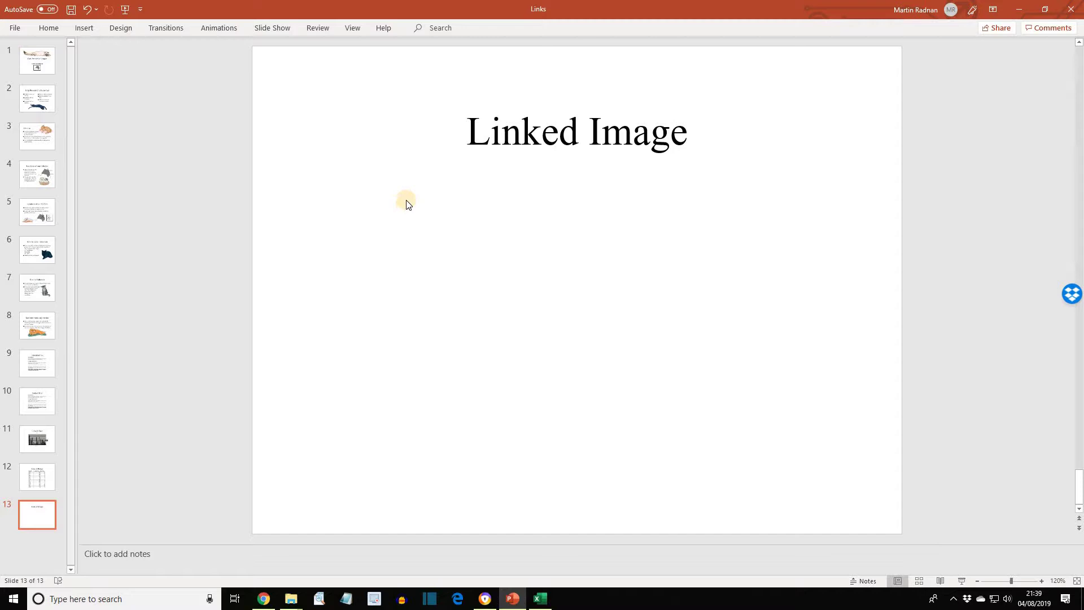
Choose the catlink file in Insert Object's Create from file option, with Link ticked.
left_click(85, 28)
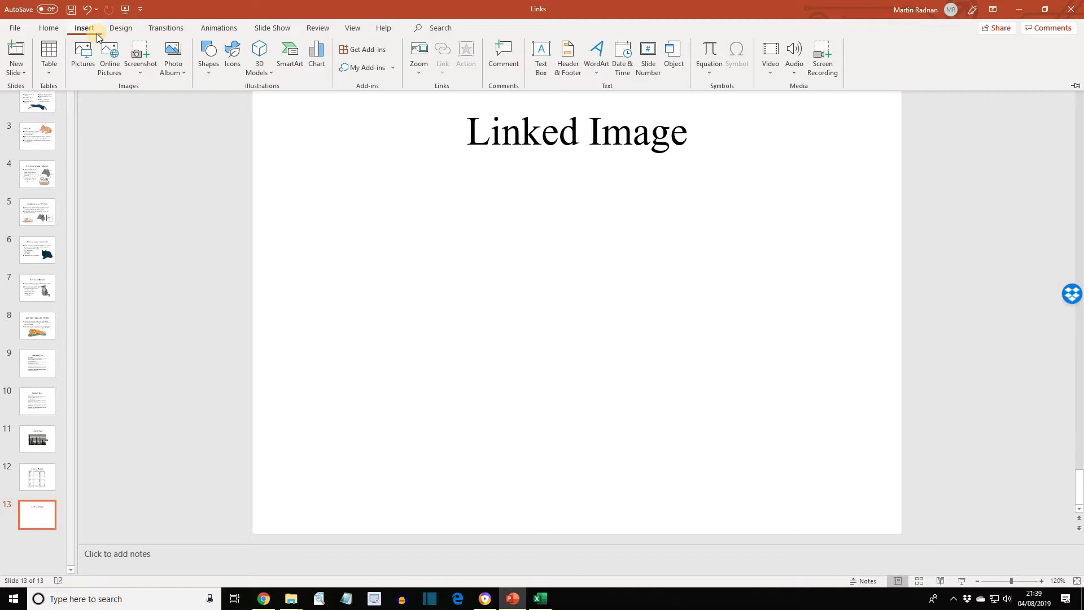
left_click(671, 75)
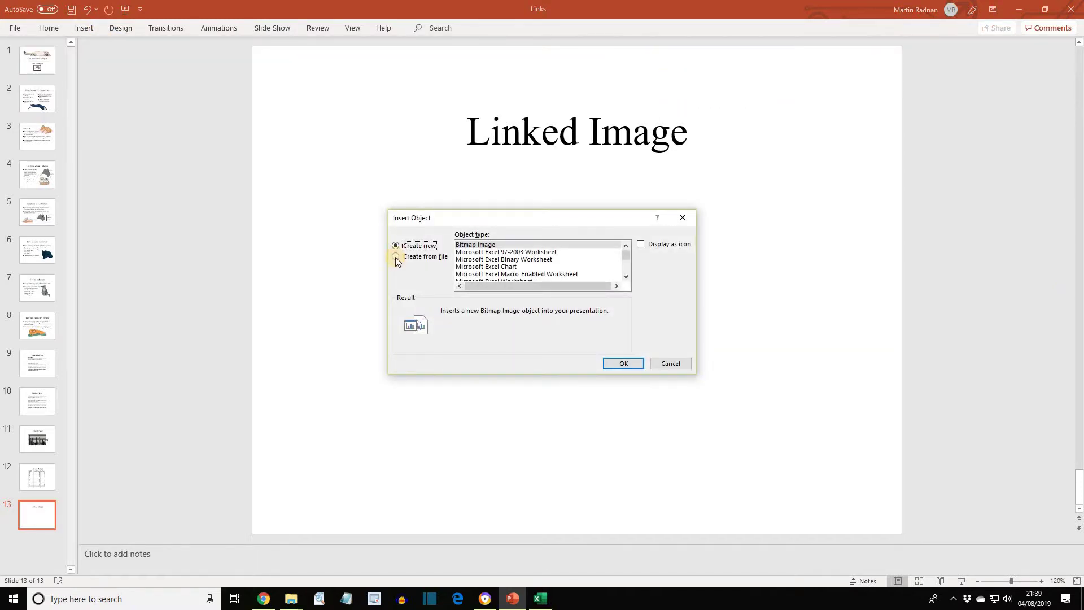
left_click(395, 257)
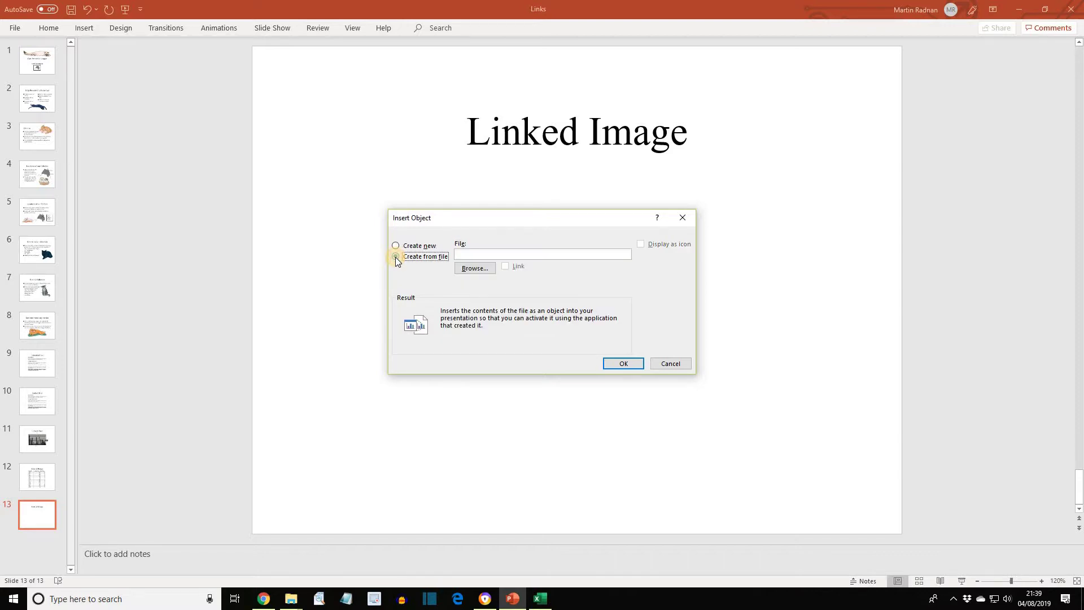
left_click(487, 269)
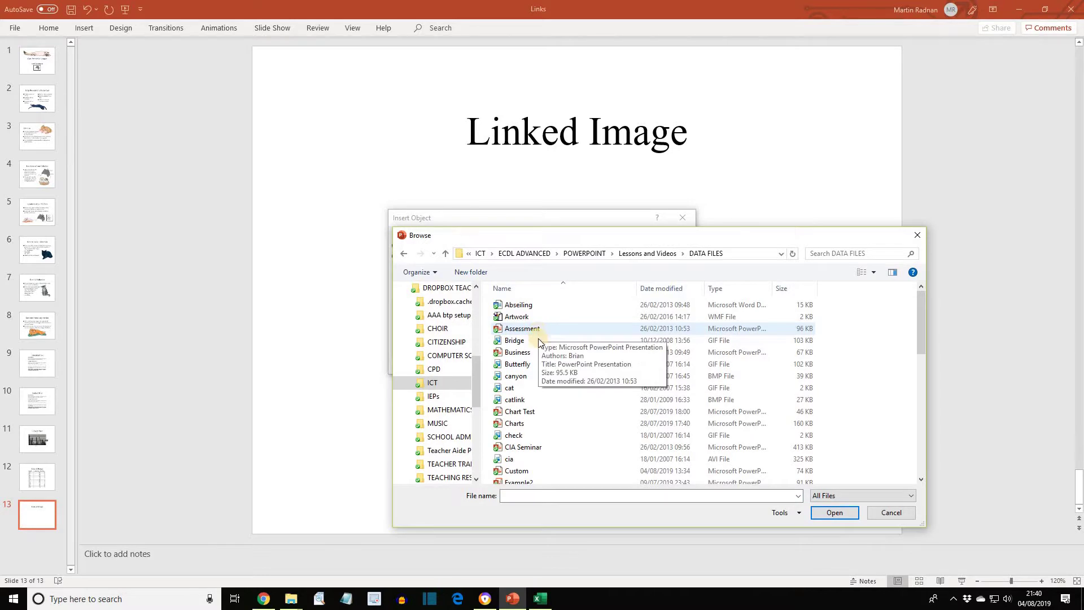
left_click(523, 400)
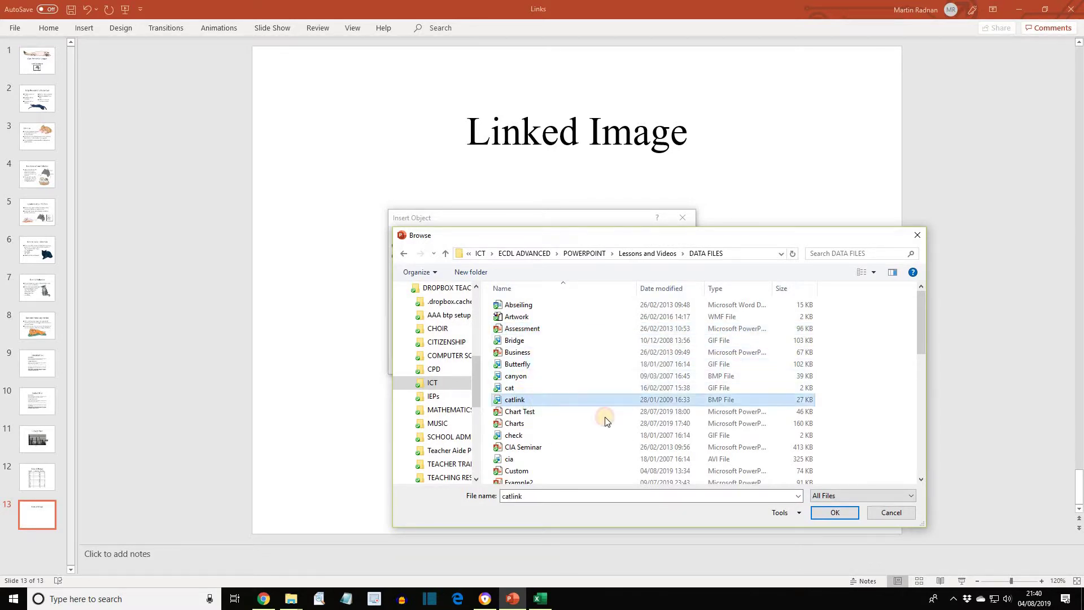
left_click(837, 513)
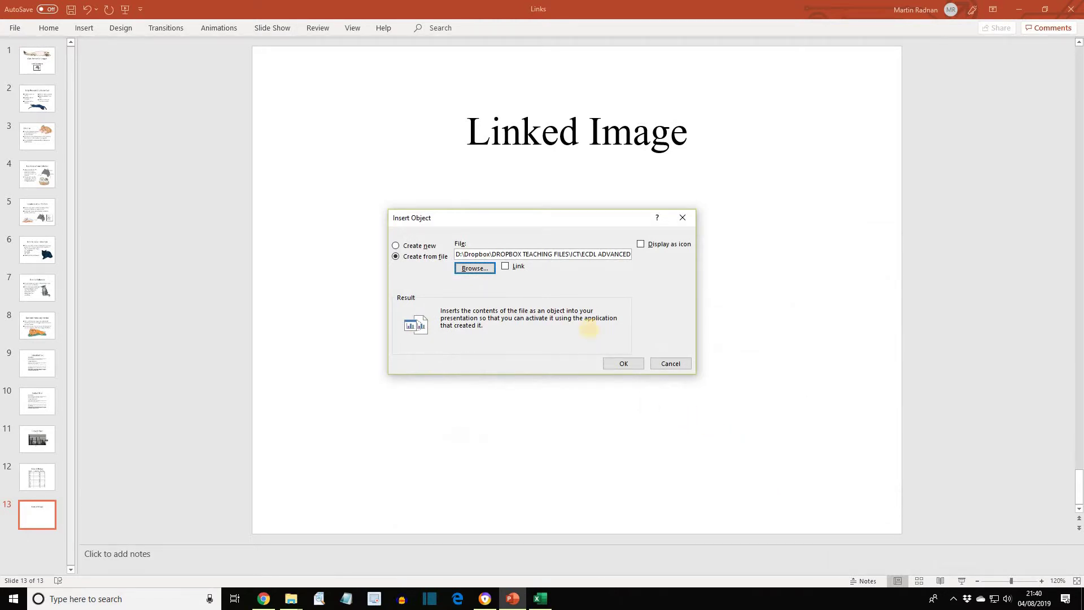
left_click(506, 266)
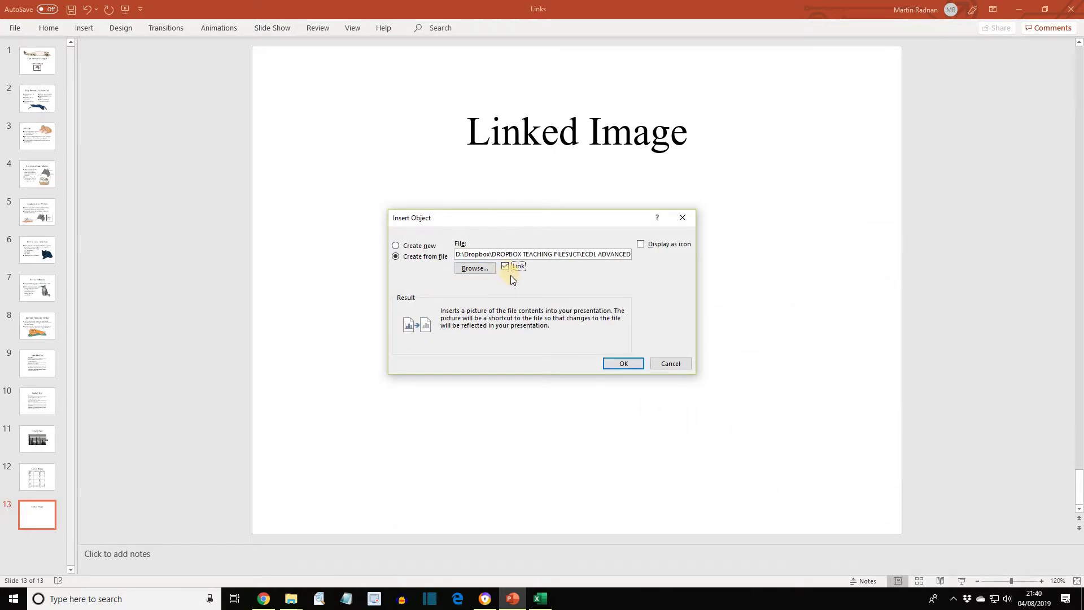
Insert the linked black cat object, enlarge it and position it below the title.
left_click(624, 363)
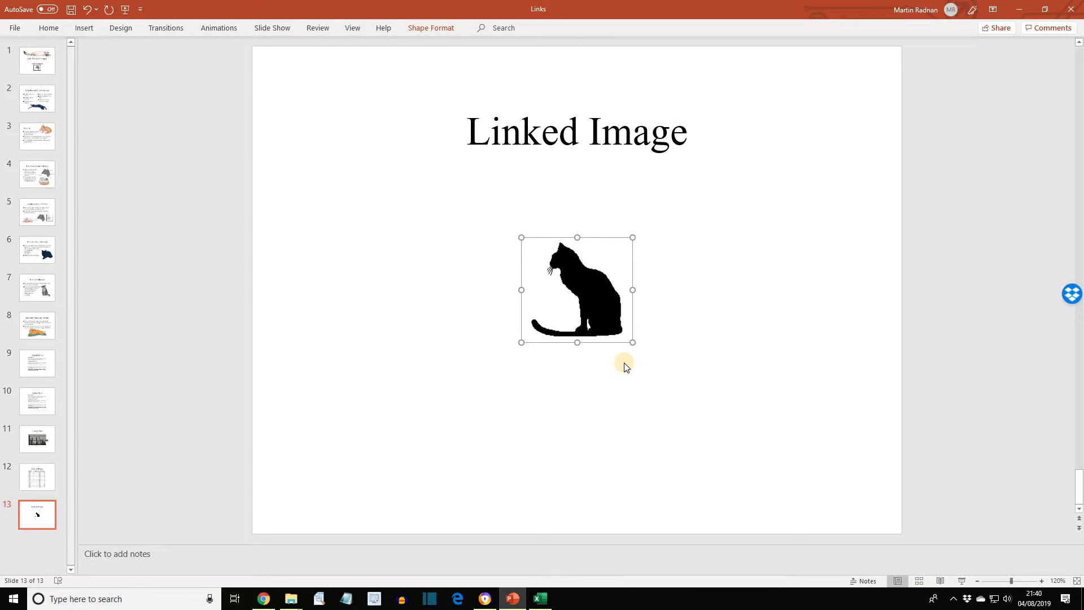
mouse_move(522, 237)
left_mouse_down()
mouse_move(468, 198)
mouse_move(449, 169)
left_mouse_up()
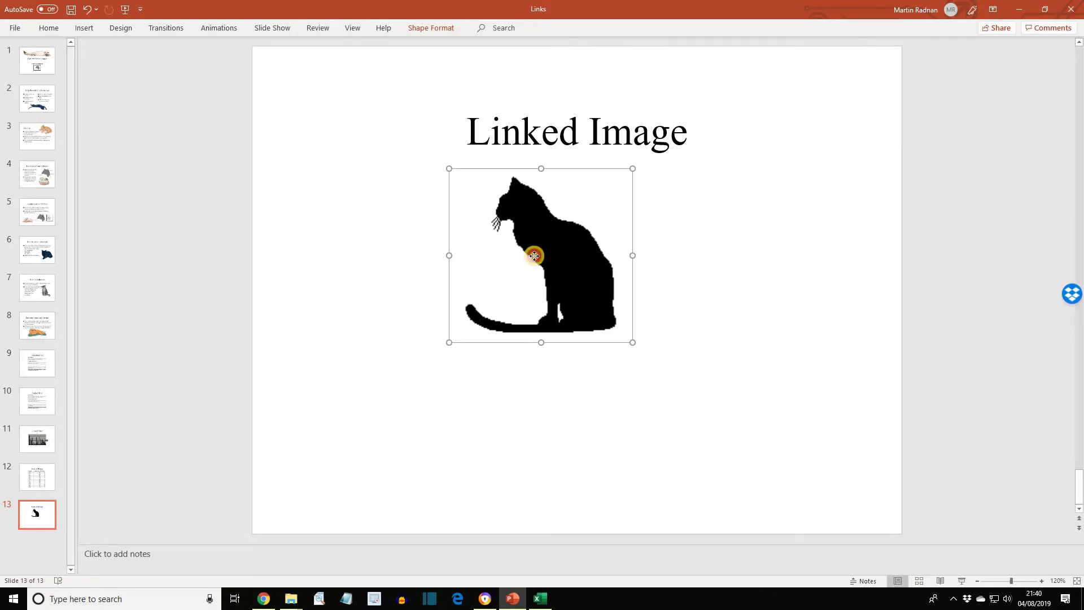
left_click_drag(534, 256, 560, 272)
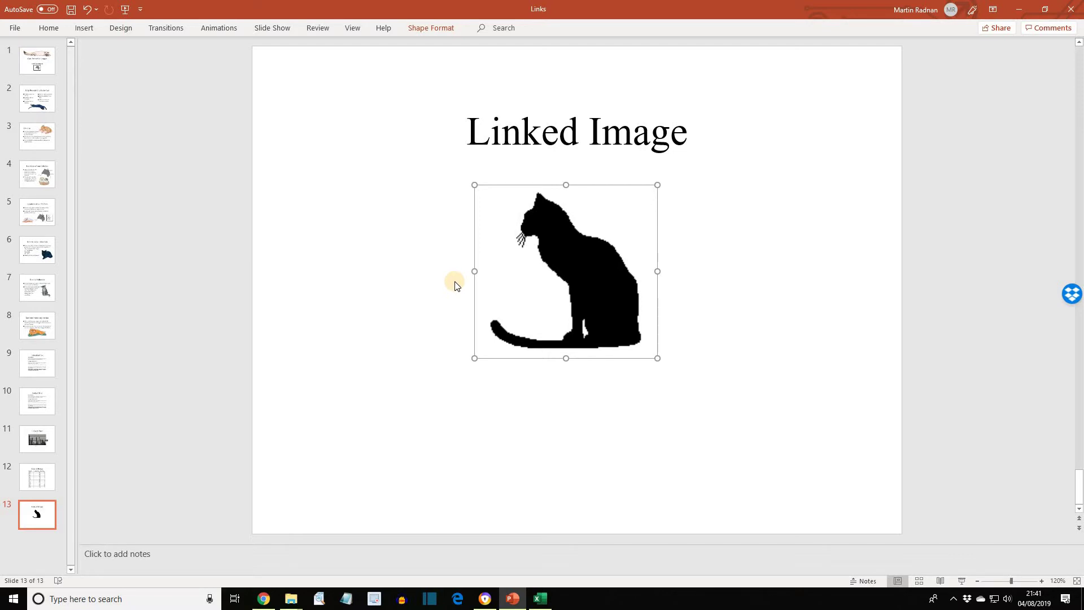
Insert catlink again as a Link to File picture and place it below the first cat.
left_click(85, 28)
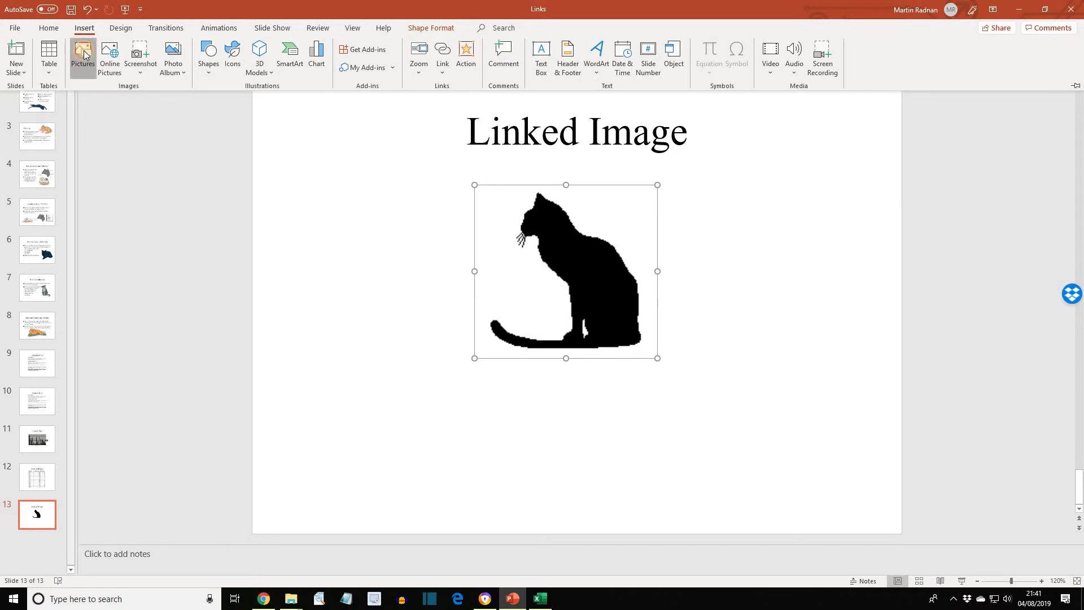
left_click(83, 49)
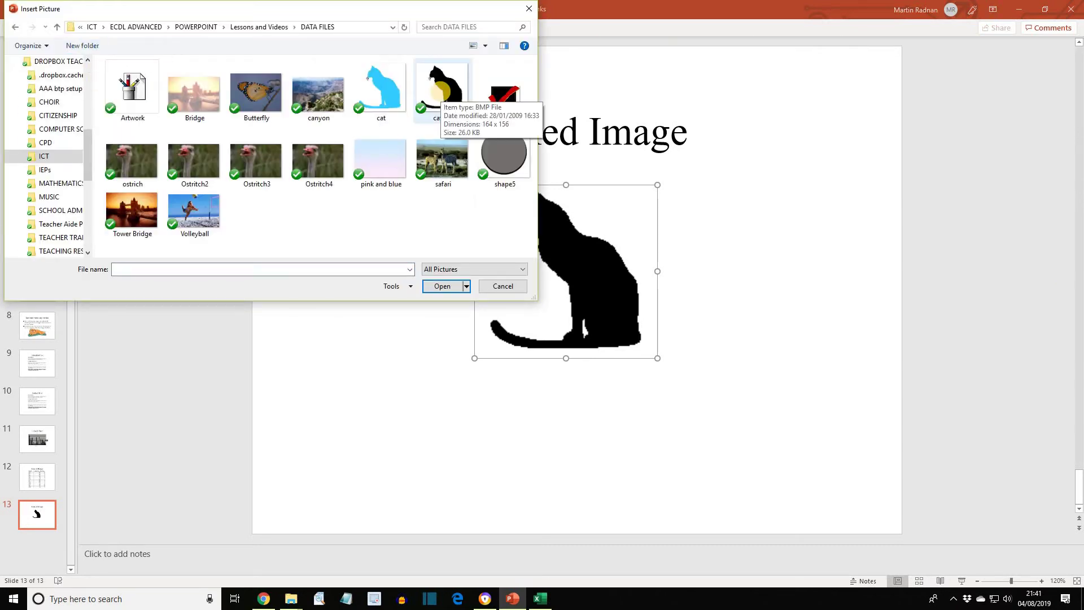
left_click(441, 93)
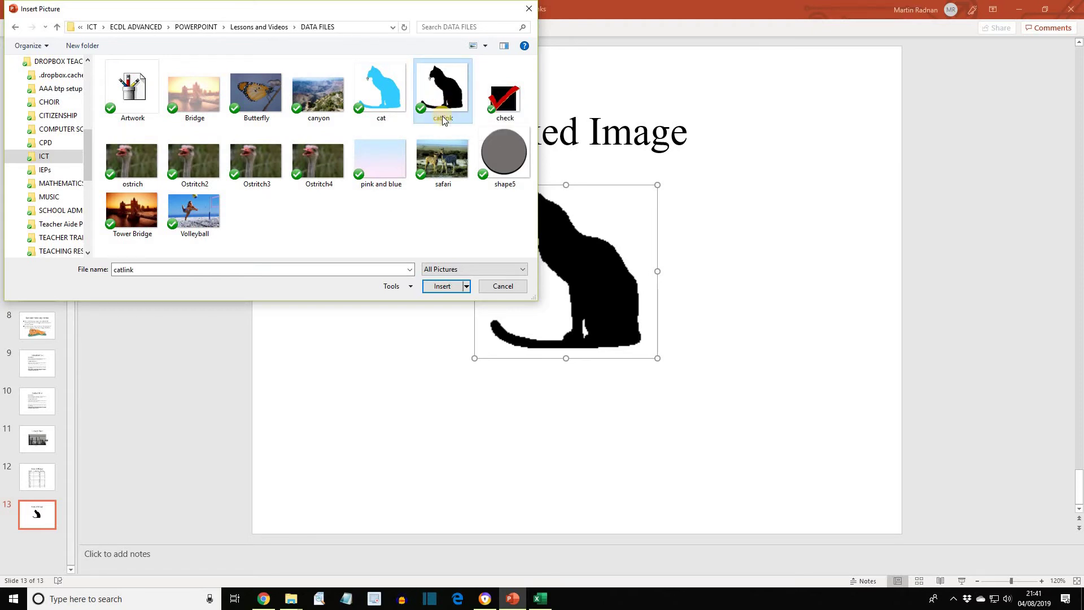
left_click(467, 288)
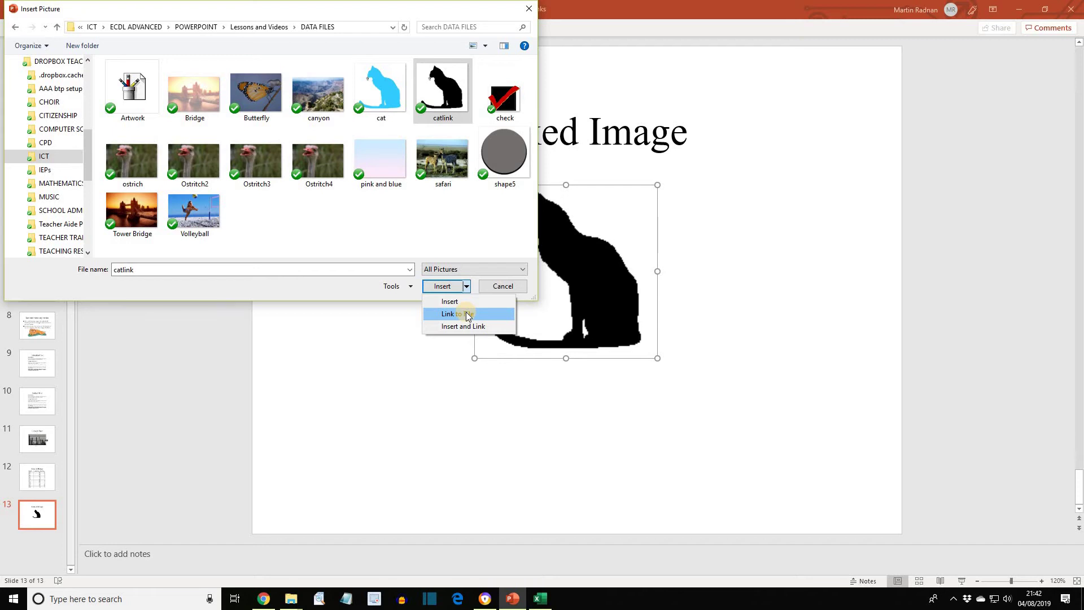
left_click(467, 314)
mouse_move(545, 261)
left_mouse_down()
mouse_move(510, 418)
mouse_move(530, 404)
left_mouse_up()
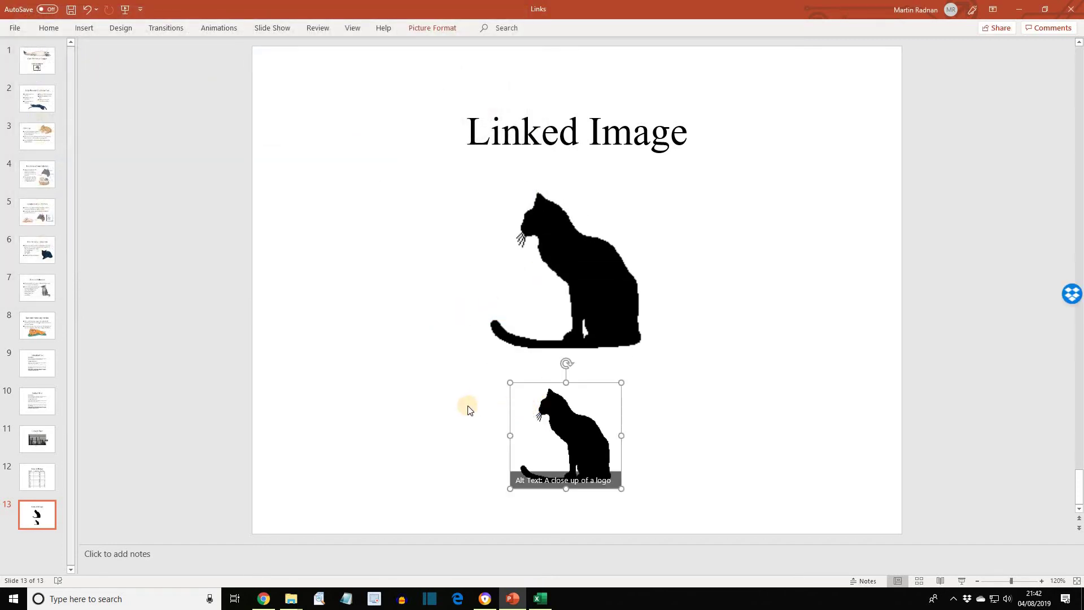